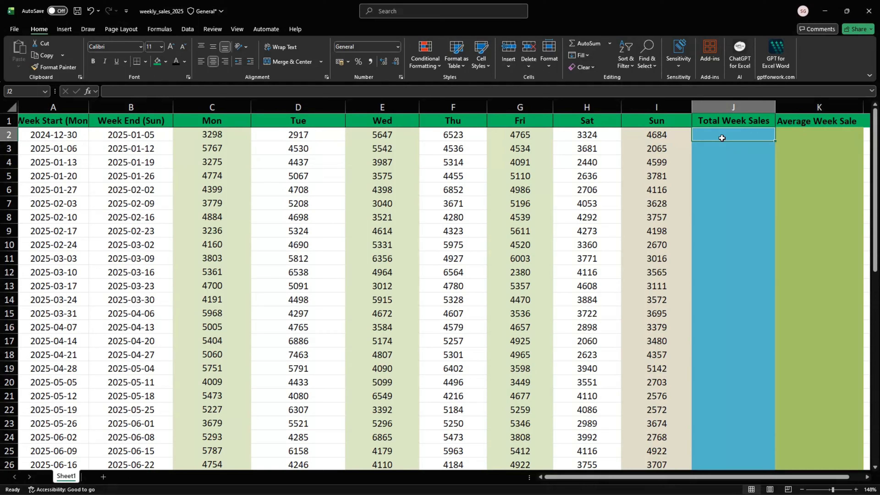
# Enter the formula =SUM(C2:I2) in cell J2 to total the first week's Monday-to-Sunday sales
pyautogui.click(120, 93)
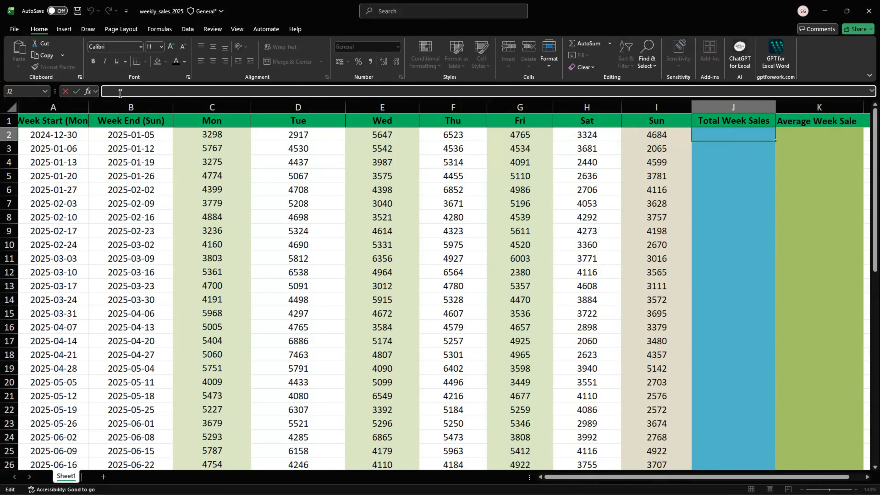
pyautogui.write('SUM(=')
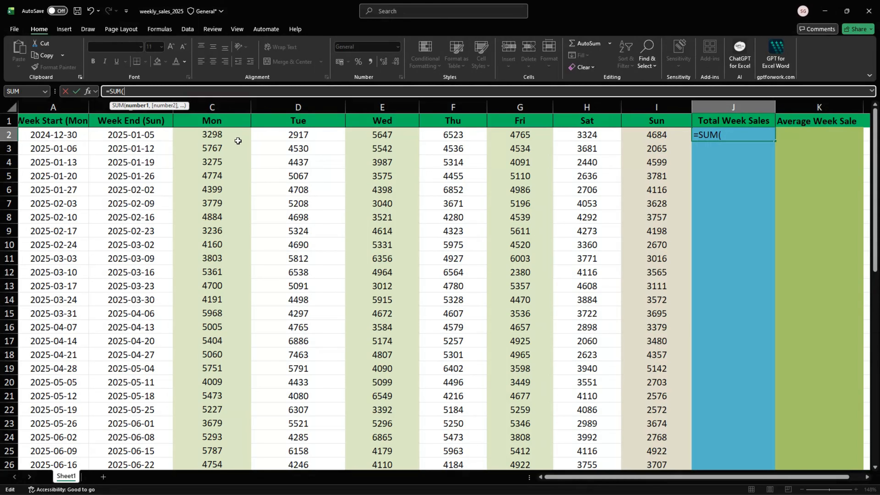
pyautogui.write('C2')
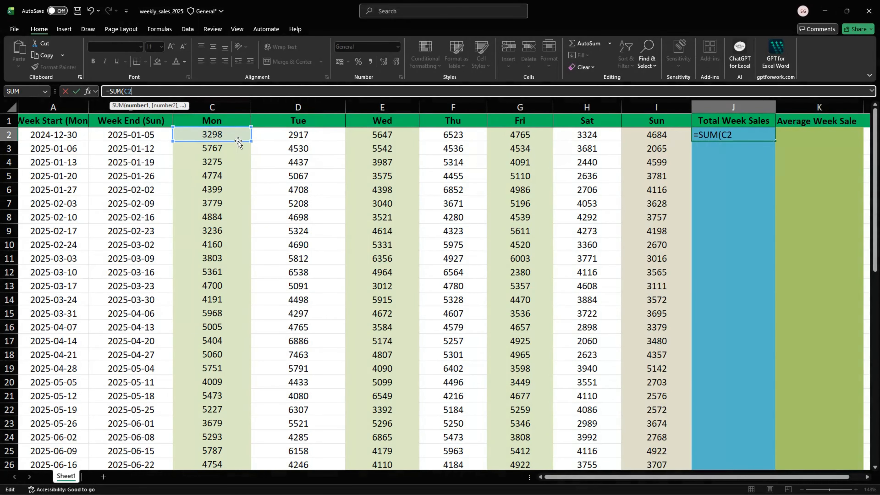
pyautogui.write(':I2')
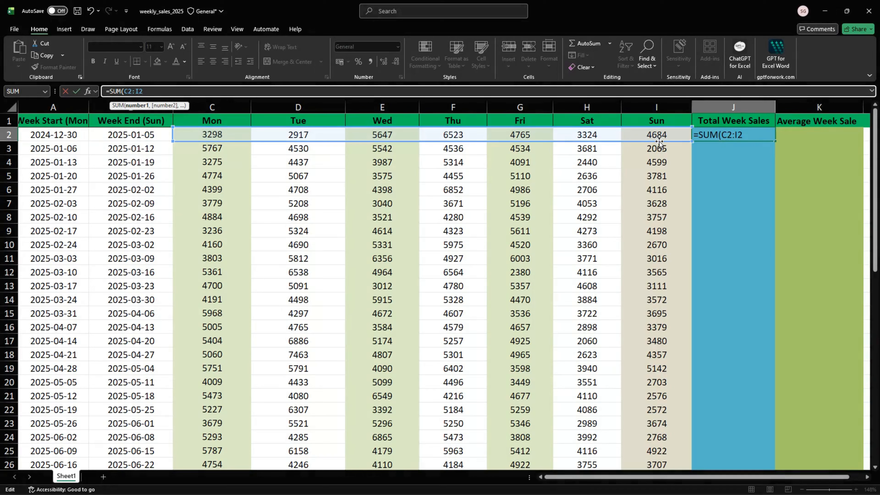
pyautogui.write(')')
pyautogui.press('Return')
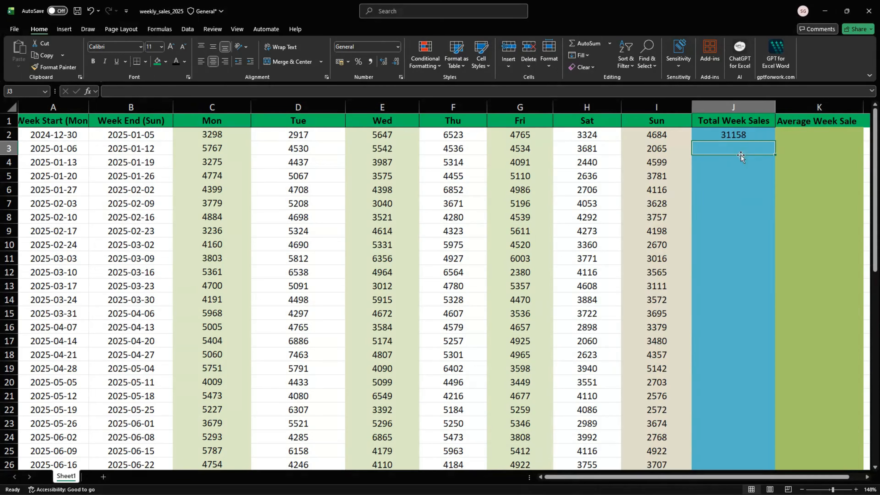
# Review how far the weekly data extends and which Total Week Sales cells below J2 still need a formula
pyautogui.moveTo(874, 139)
pyautogui.mouseDown()
pyautogui.moveTo(847, 307)
pyautogui.moveTo(848, 354)
pyautogui.moveTo(875, 376)
pyautogui.moveTo(873, 143)
pyautogui.mouseUp()
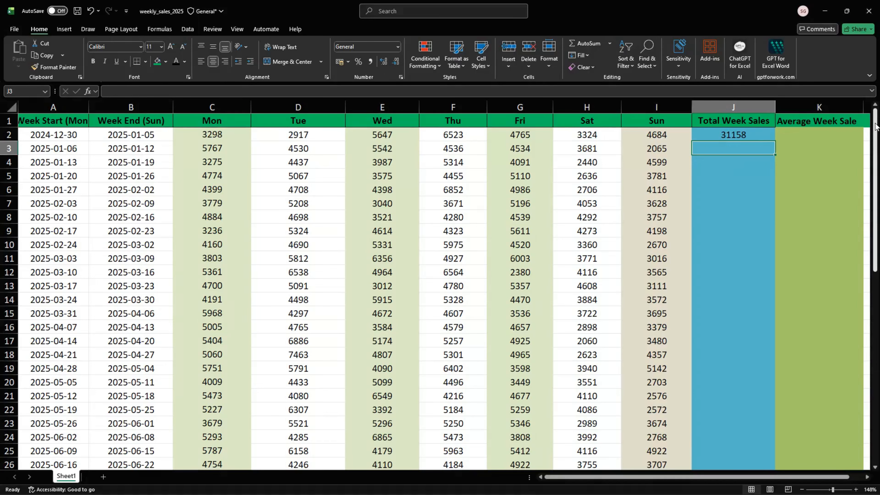
pyautogui.moveTo(875, 127); pyautogui.dragTo(838, 333)
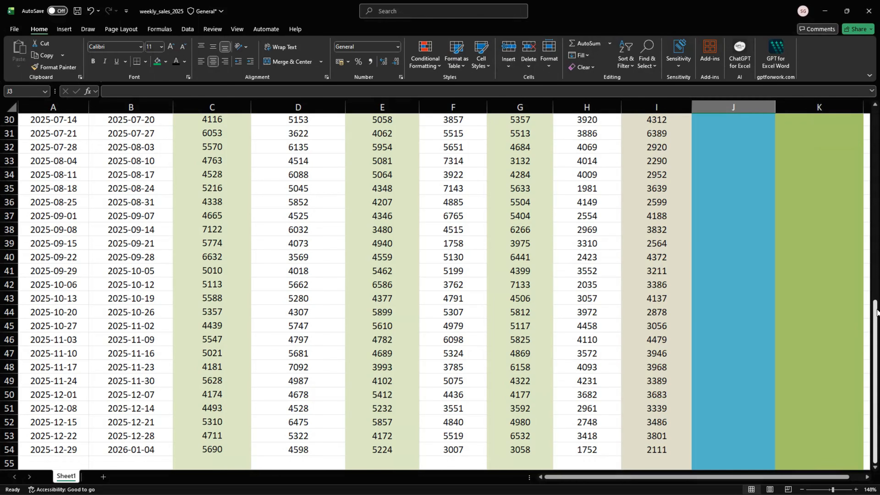
pyautogui.moveTo(877, 312); pyautogui.dragTo(876, 118)
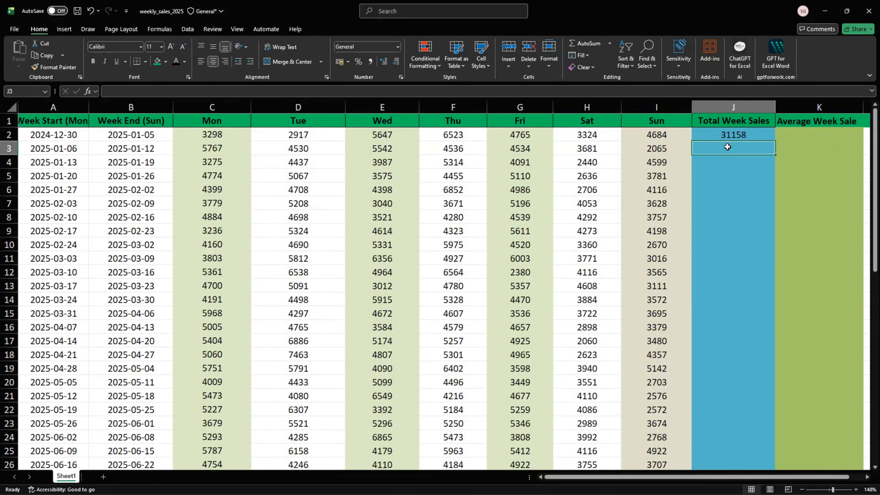
pyautogui.click(727, 161)
pyautogui.click(726, 176)
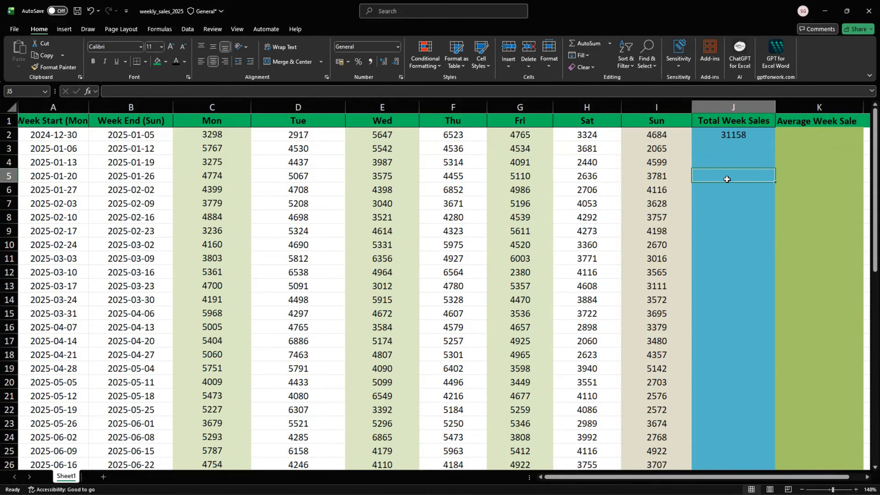
pyautogui.click(727, 192)
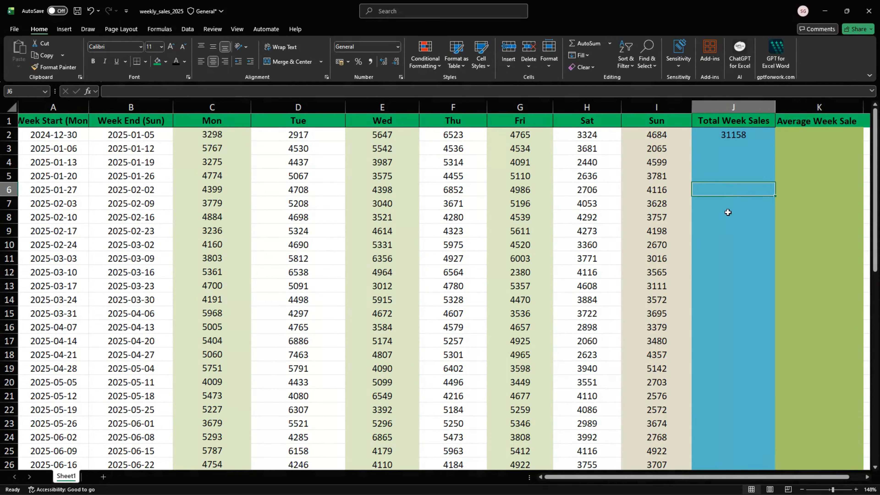
pyautogui.click(741, 135)
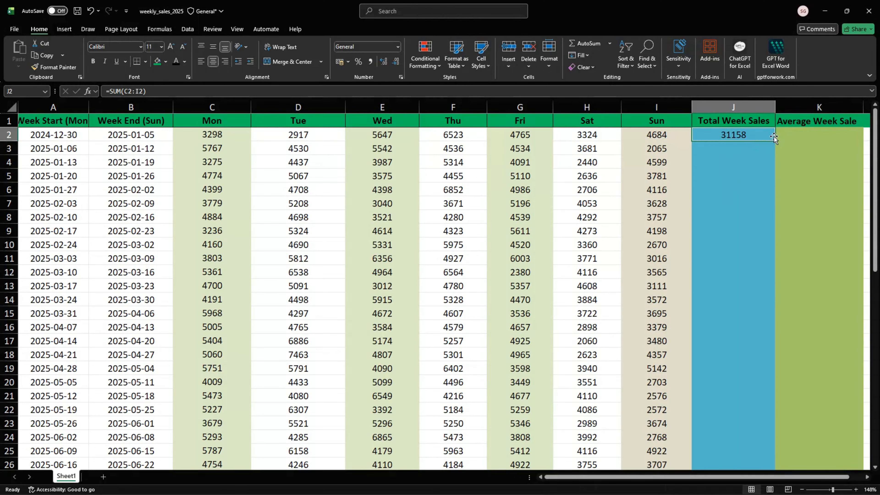
pyautogui.click(745, 150)
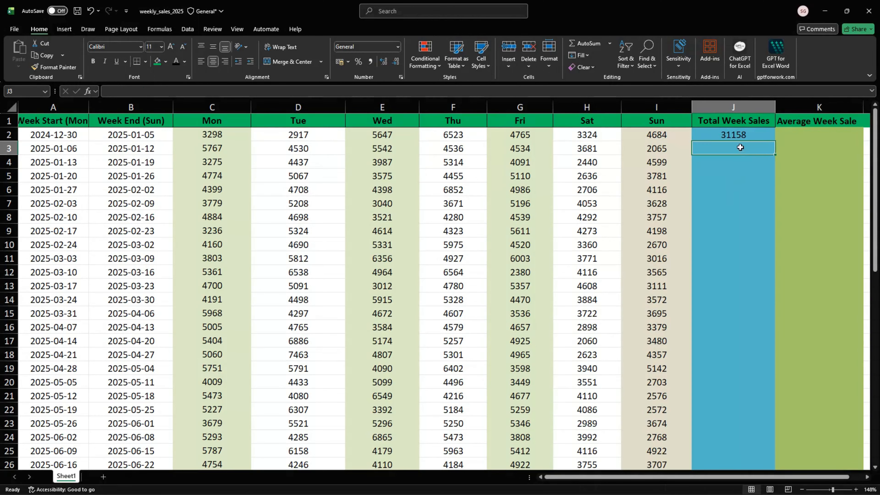
# Fill the SUM formula from J2 down the Total Week Sales column through J54
pyautogui.click(734, 136)
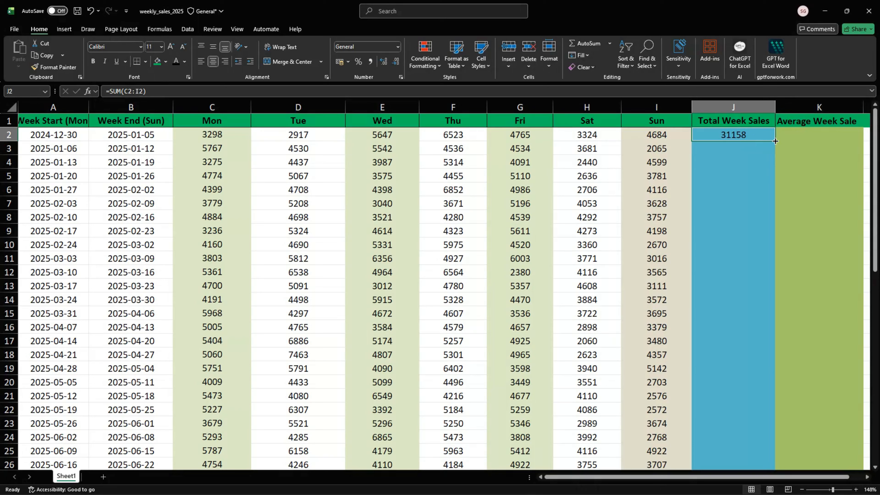
pyautogui.moveTo(774, 141); pyautogui.dragTo(775, 141)
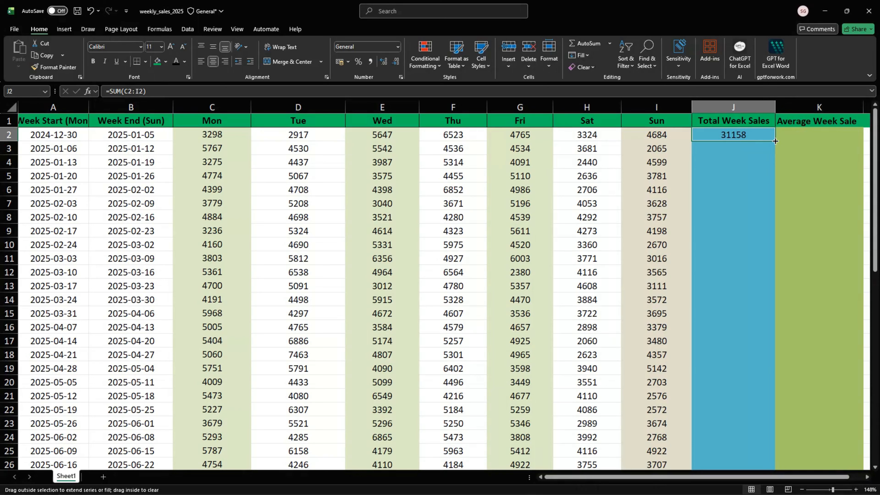
pyautogui.moveTo(775, 141); pyautogui.dragTo(718, 209)
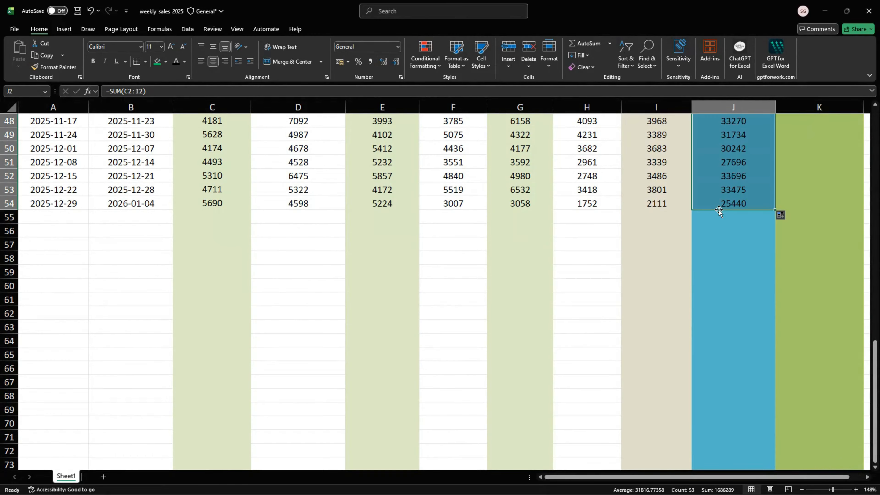
# Inspect the copied SUM formulas in the Total Week Sales cells J2 through J7
pyautogui.moveTo(875, 374); pyautogui.dragTo(868, 136)
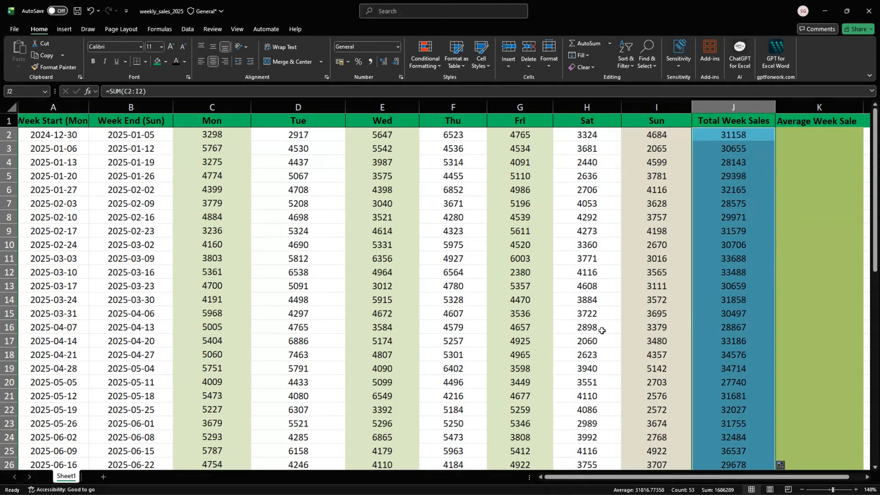
pyautogui.click(739, 178)
pyautogui.click(739, 151)
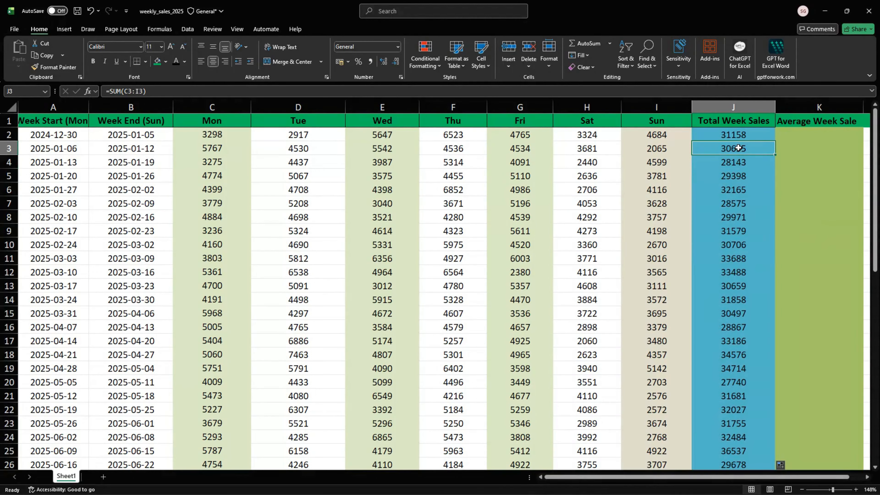
pyautogui.click(738, 138)
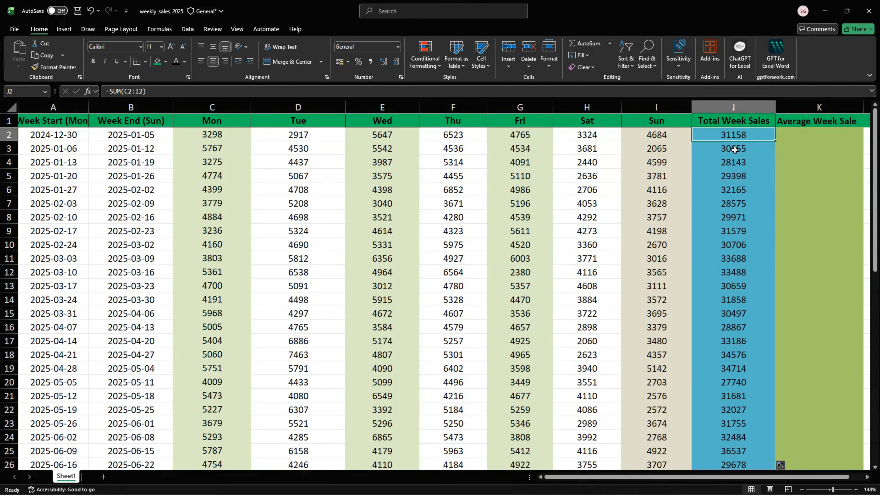
pyautogui.moveTo(736, 148); pyautogui.dragTo(734, 164)
pyautogui.click(734, 177)
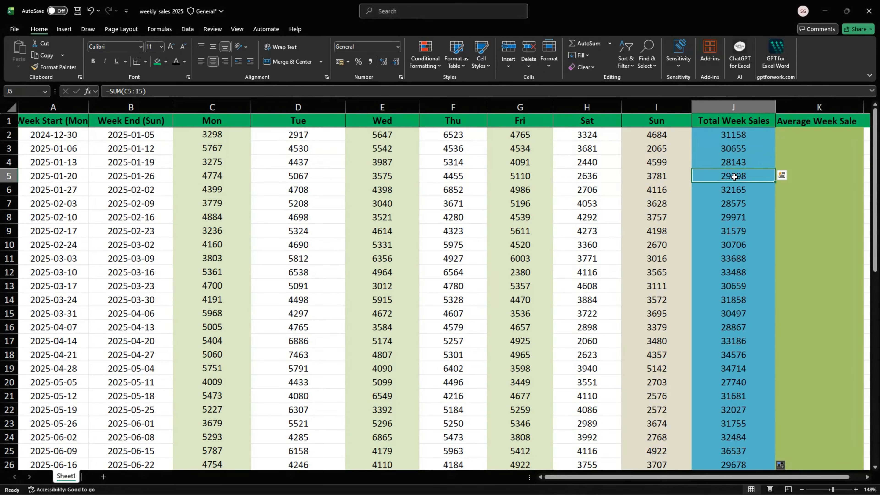
pyautogui.click(734, 193)
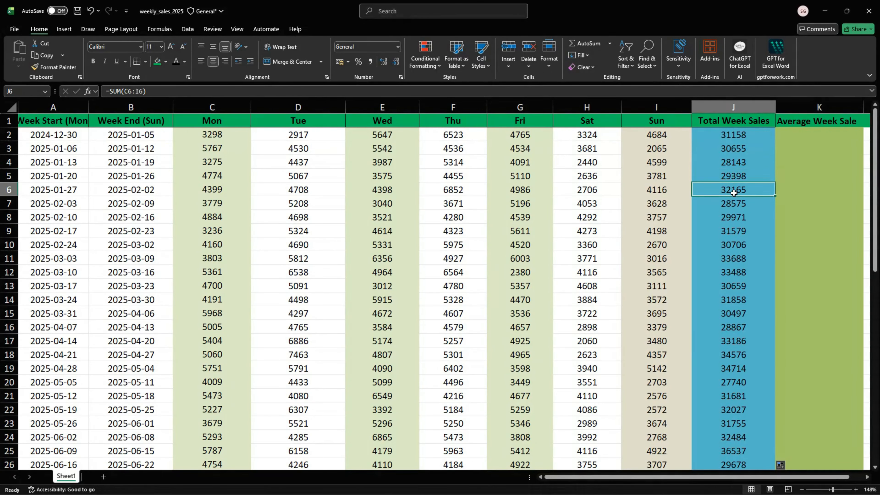
pyautogui.click(733, 205)
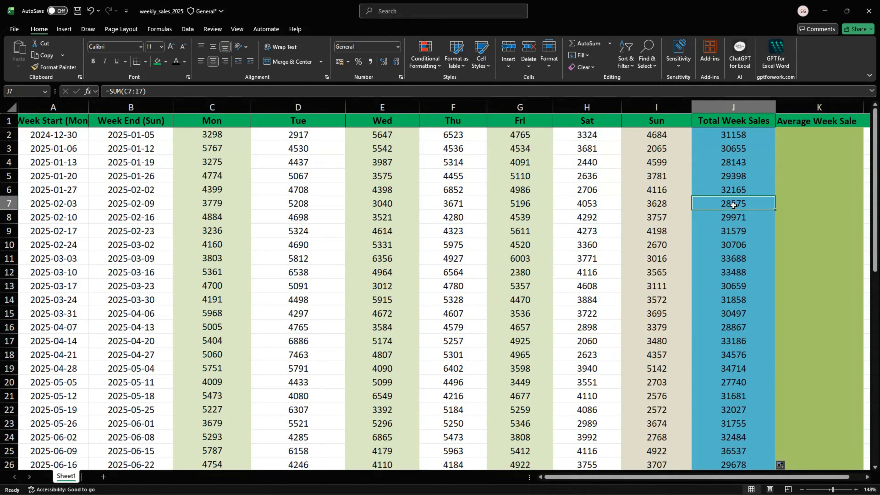
# Highlight the entire row 7 with the standard yellow fill colour
pyautogui.click(10, 210)
pyautogui.click(8, 204)
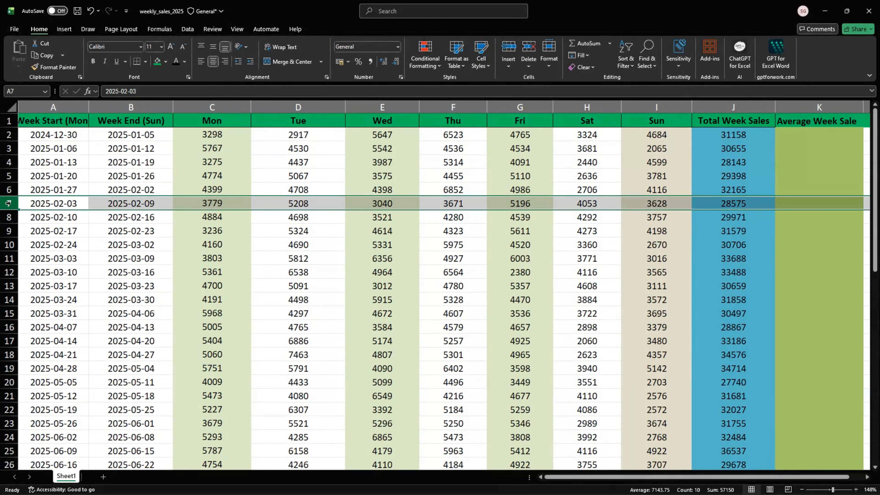
pyautogui.click(165, 61)
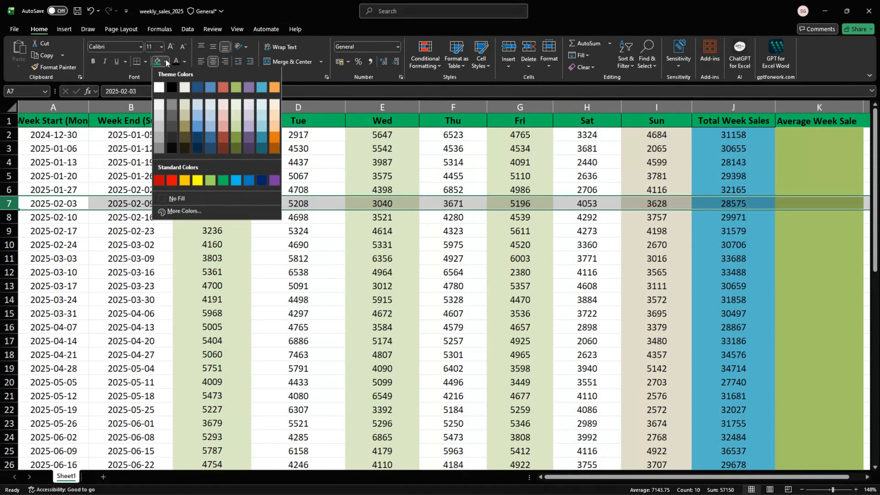
pyautogui.click(199, 180)
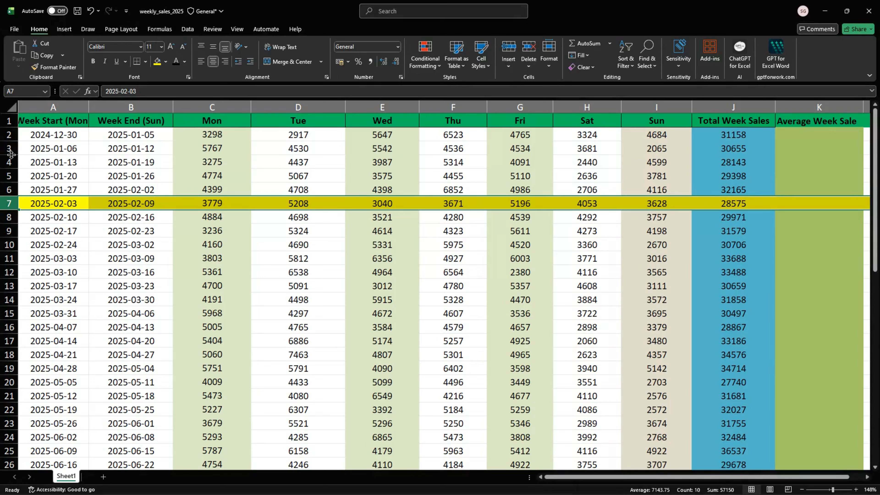
# Compare the SUM formulas in J5, J2 and J11, and check the Monday and Sunday cells that bound row 11's range
pyautogui.click(7, 148)
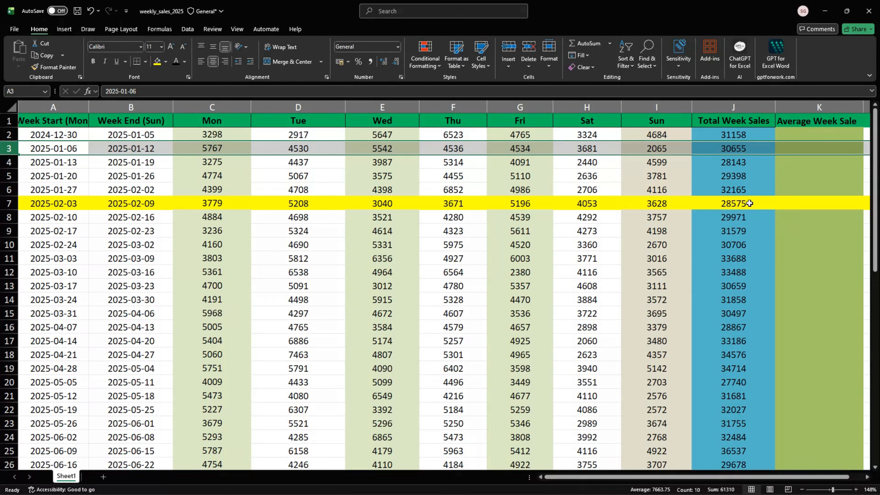
pyautogui.click(733, 175)
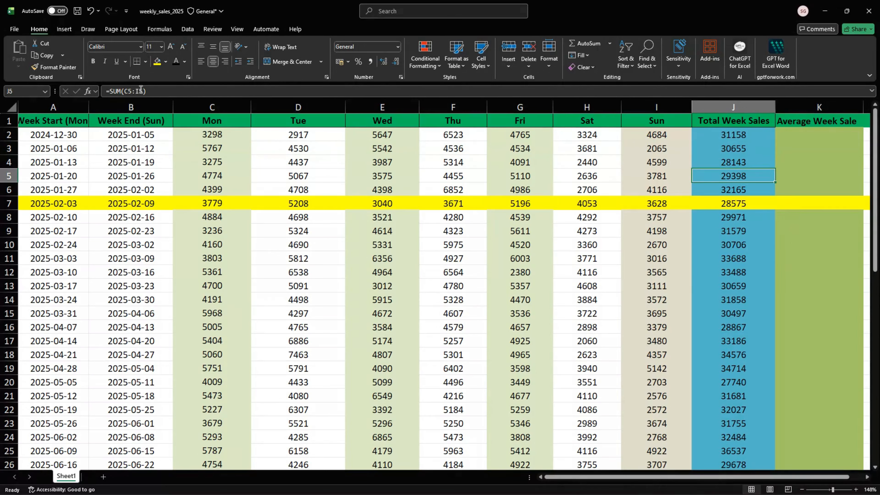
pyautogui.click(737, 137)
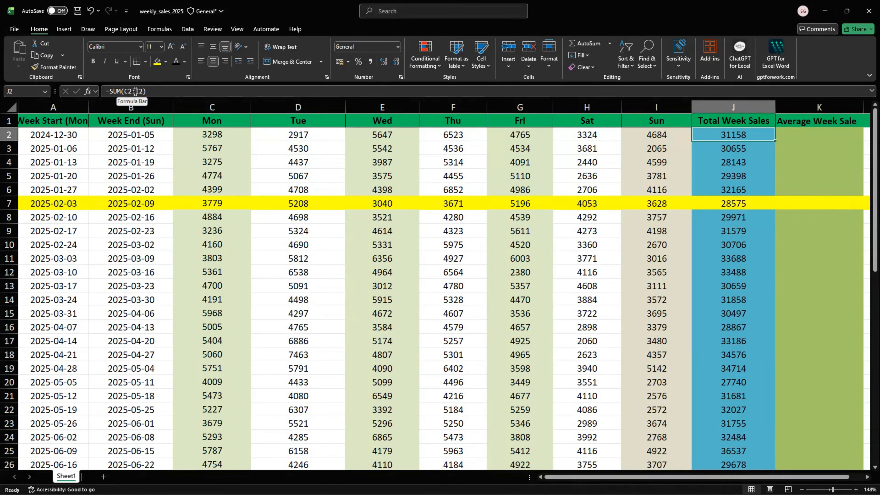
pyautogui.click(727, 261)
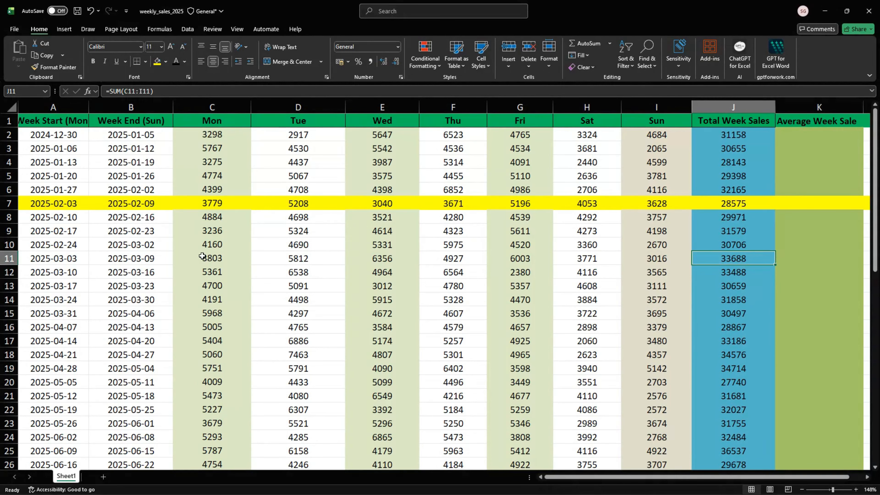
pyautogui.click(208, 260)
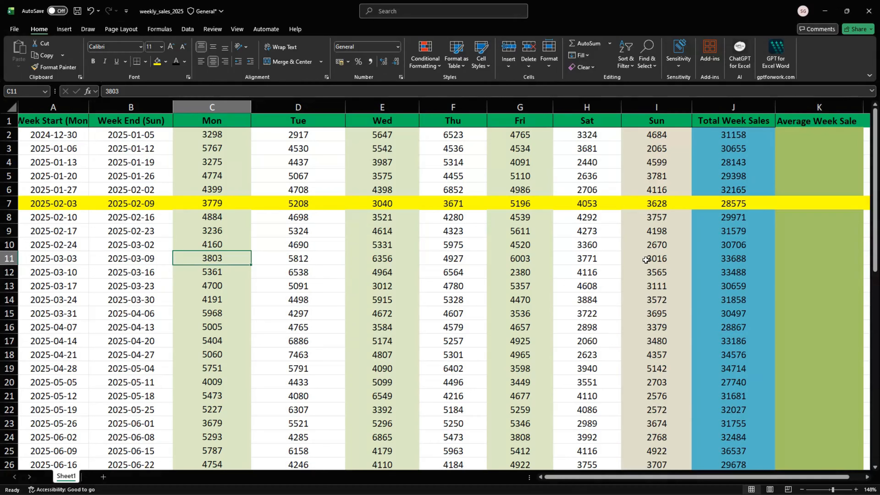
pyautogui.click(657, 258)
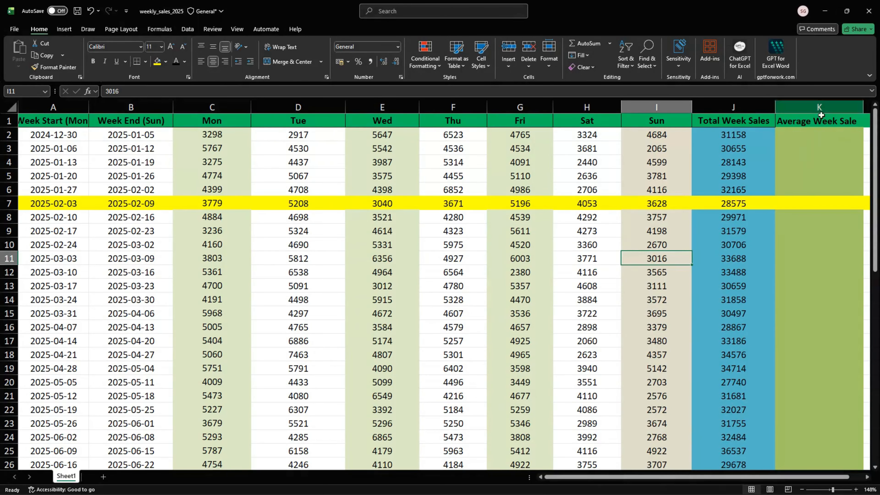
# Enter the formula =AVERAGE(C2:I2) in cell K2 to calculate the first week's average sale from Monday to Sunday
pyautogui.click(808, 137)
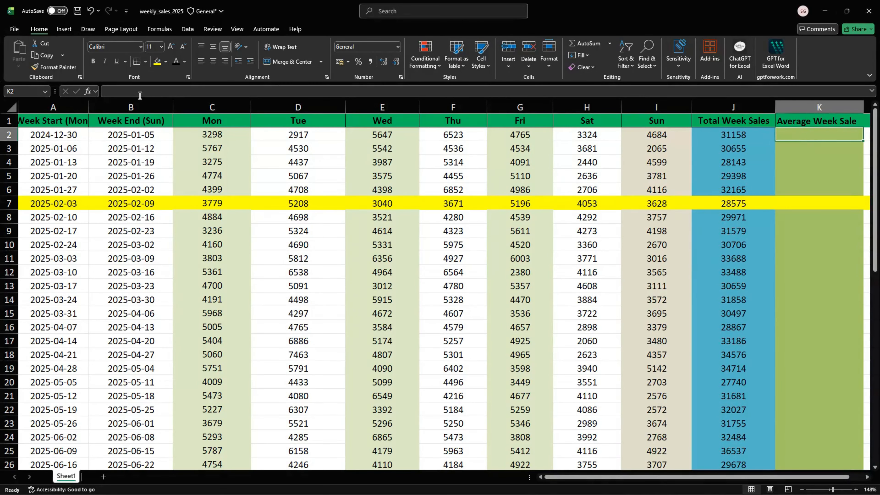
pyautogui.click(130, 92)
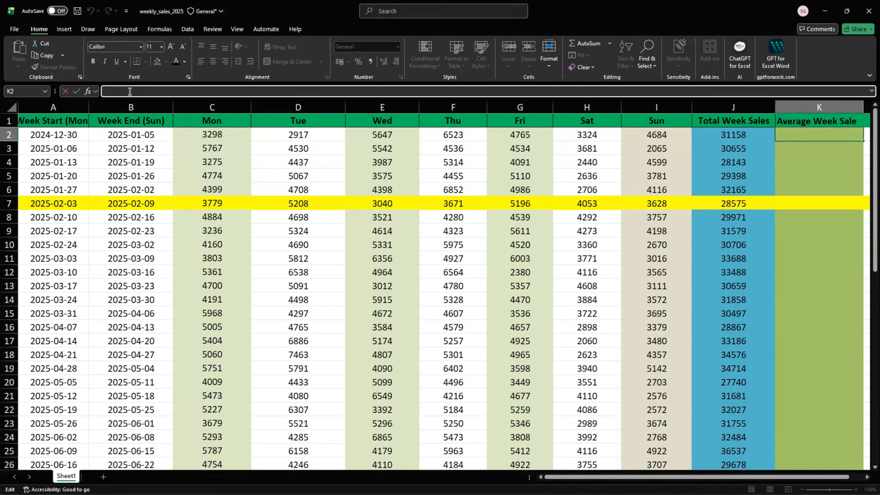
pyautogui.write('=AVER')
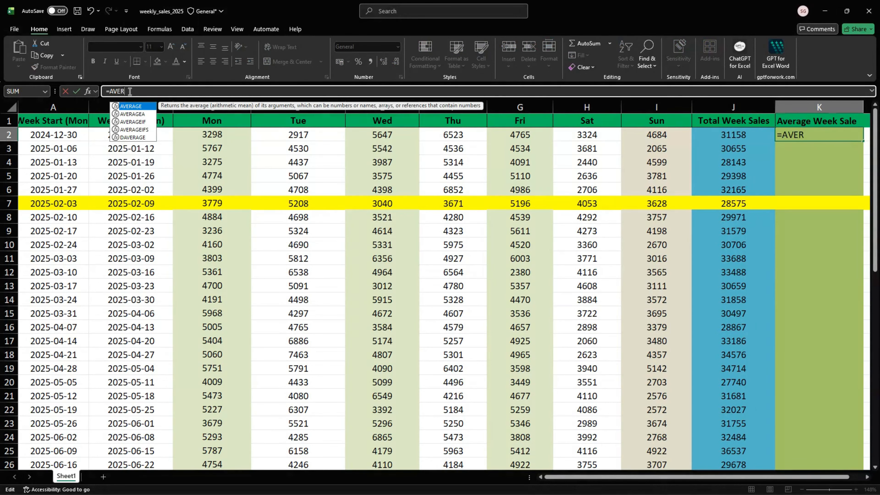
pyautogui.write('AGE(')
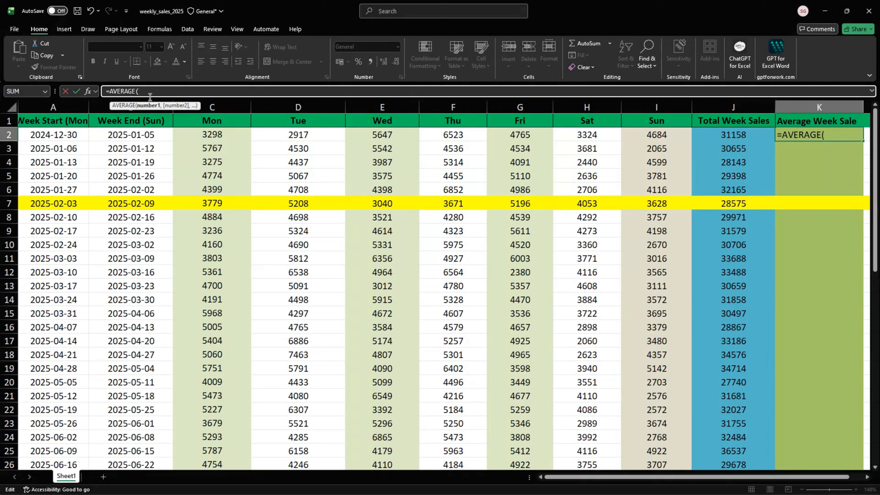
pyautogui.write('C2:I2')
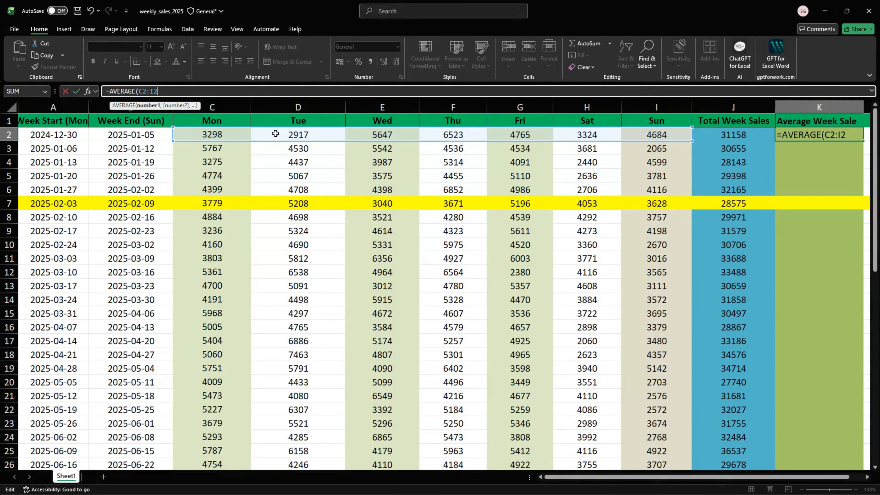
pyautogui.press('Return')
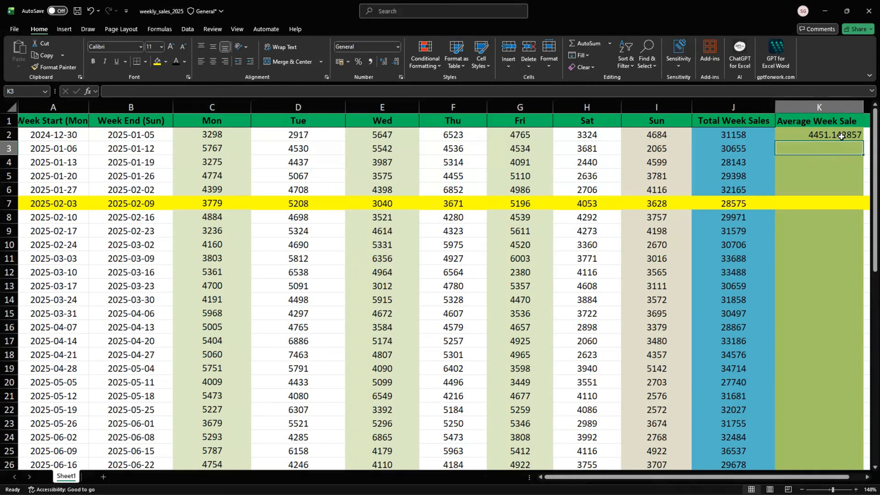
# Fill the AVERAGE formula from K2 down the Average Week Sale column through K54 and check the filled rows
pyautogui.click(807, 134)
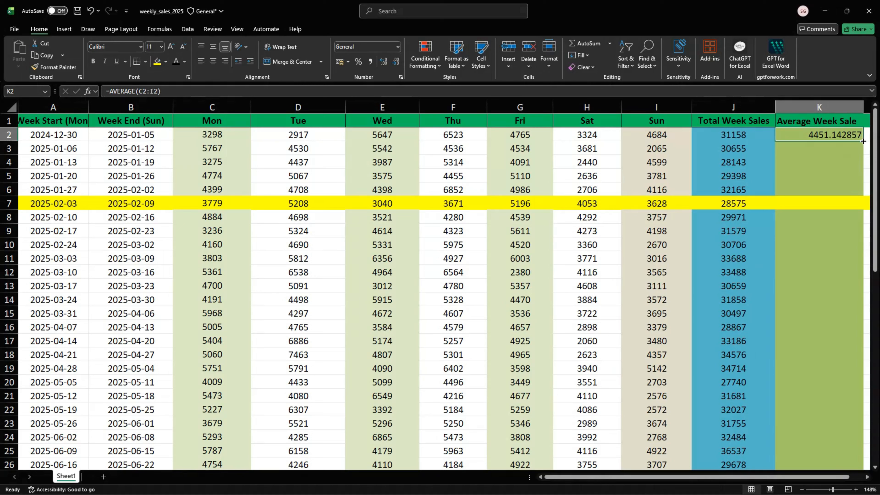
pyautogui.doubleClick(863, 141)
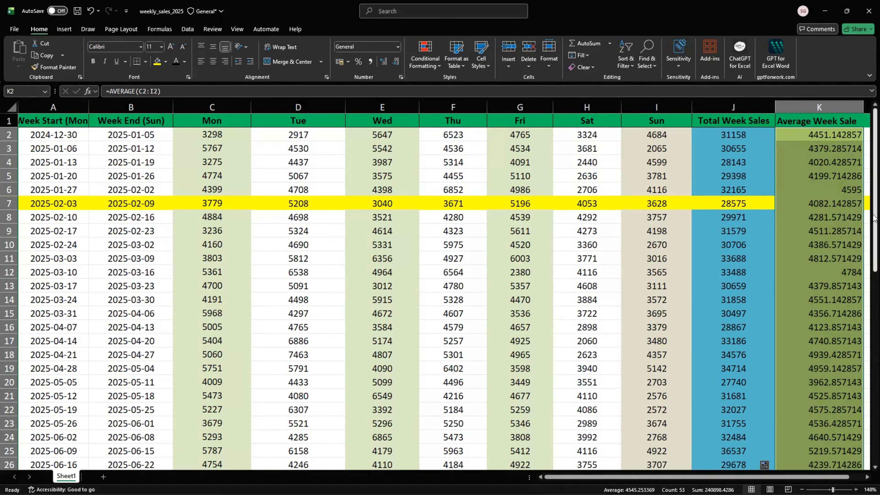
pyautogui.moveTo(875, 190); pyautogui.dragTo(867, 425)
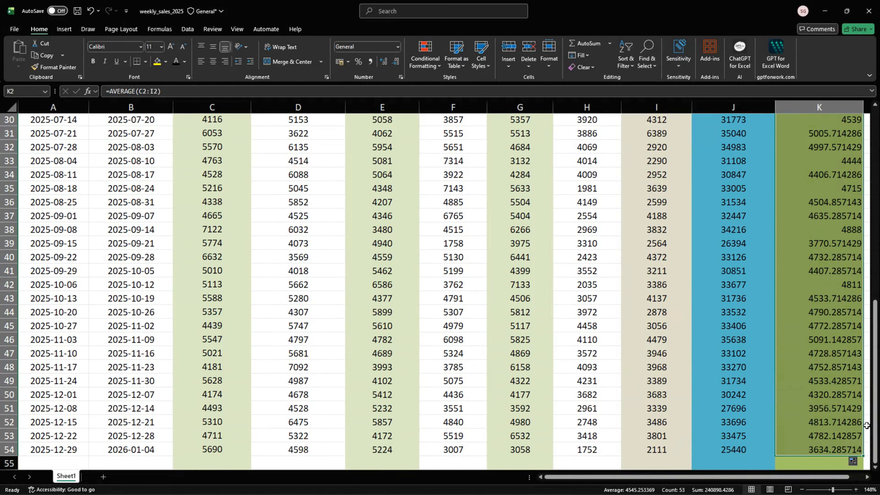
pyautogui.moveTo(875, 461); pyautogui.dragTo(879, 211)
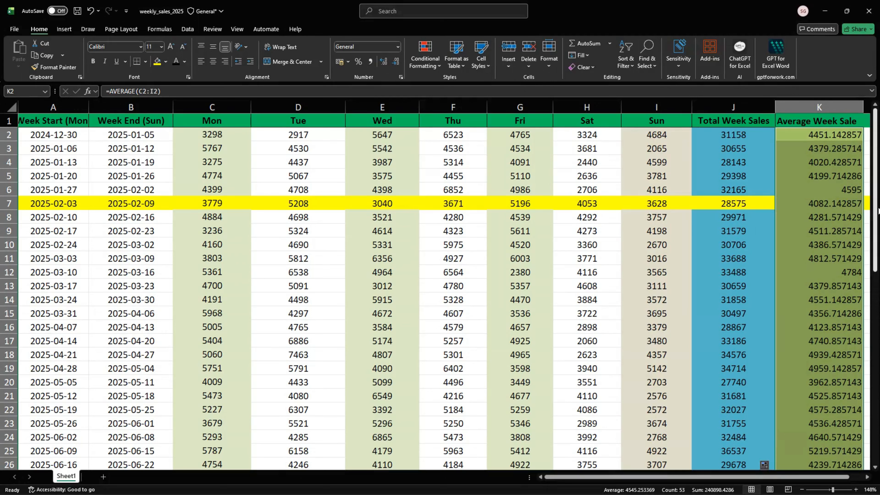
pyautogui.click(741, 138)
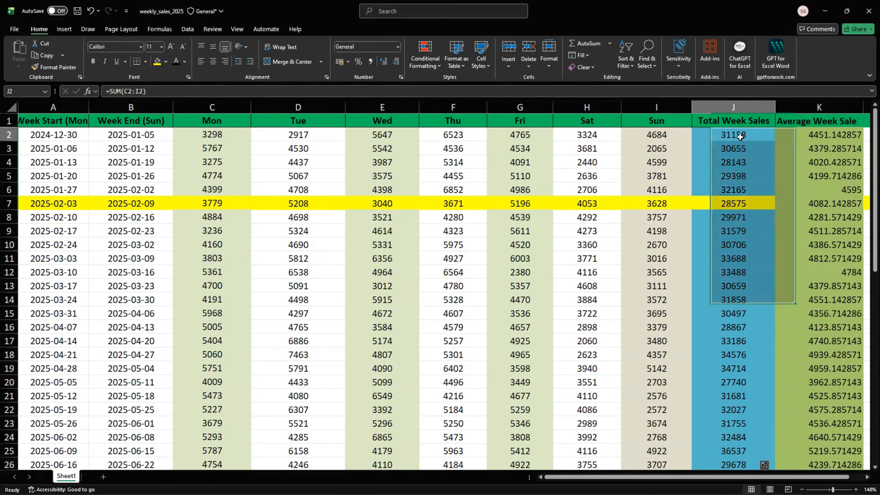